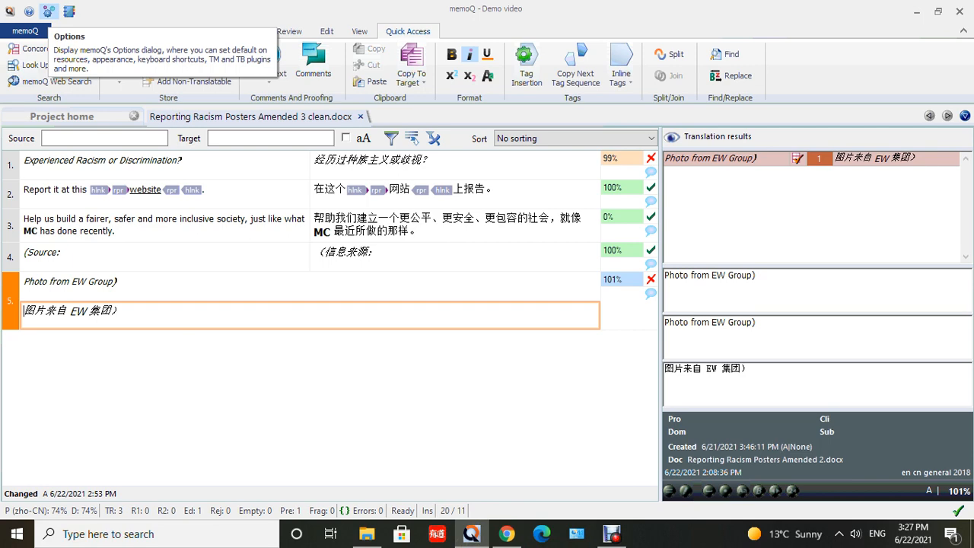
# Review the GoogleMT plugin settings in the machine translation options, and close the plugin settings.
pyautogui.click(48, 11)
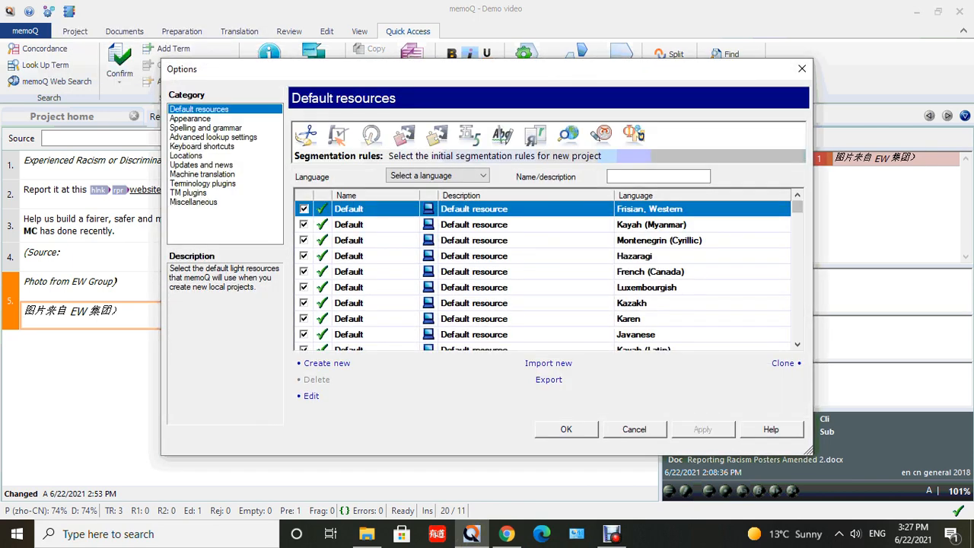
pyautogui.click(203, 174)
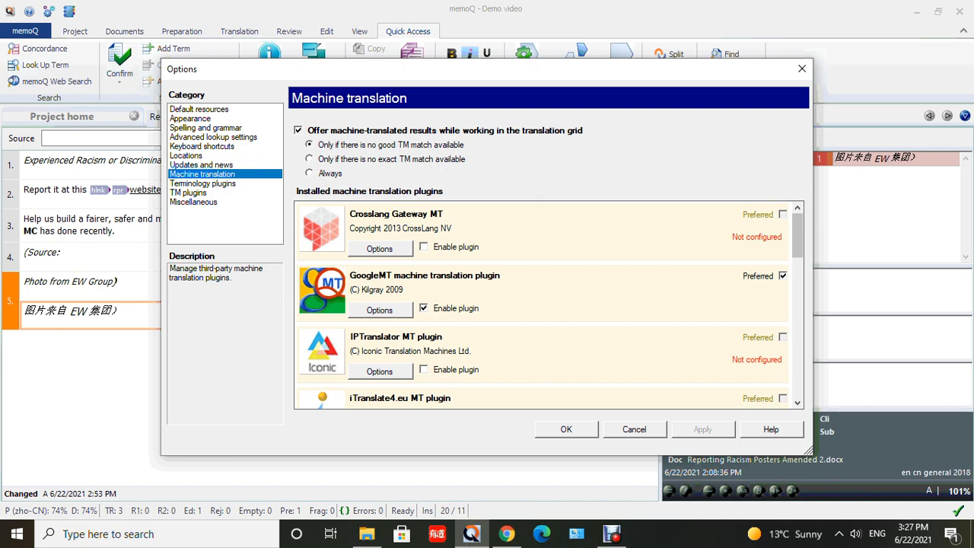
pyautogui.click(380, 310)
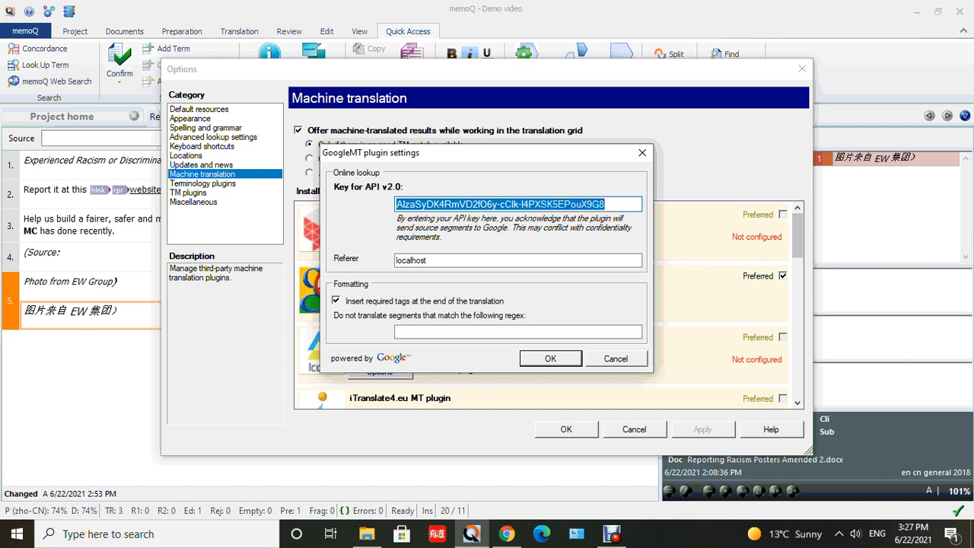
pyautogui.press('Return')
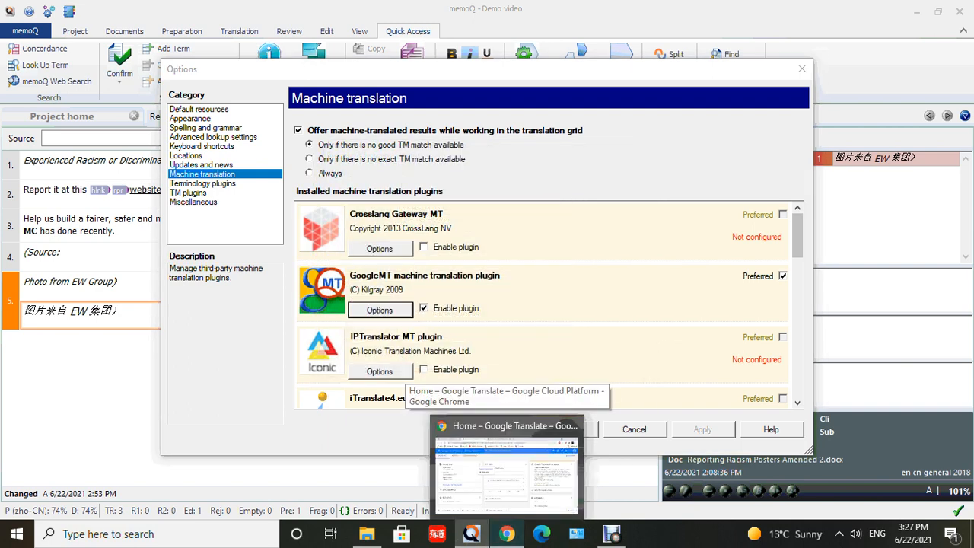
# Switch to Google Cloud Platform in Chrome and open the API Library for the Google Translate project.
pyautogui.click(506, 533)
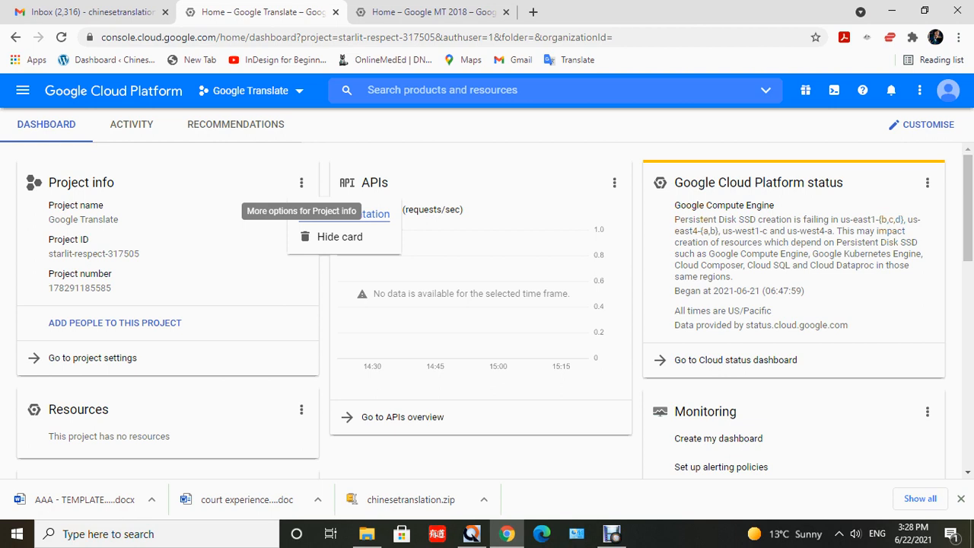
pyautogui.click(23, 91)
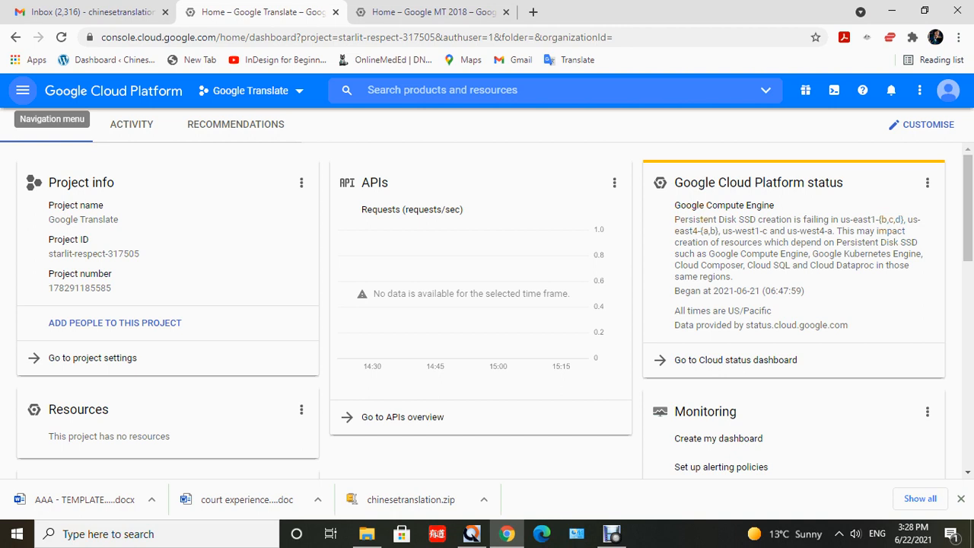
pyautogui.click(23, 91)
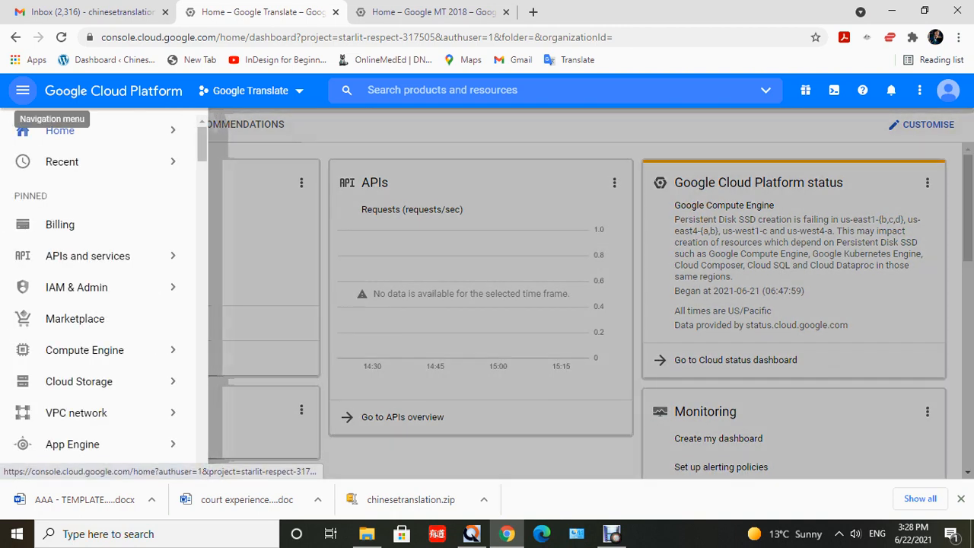
pyautogui.moveTo(62, 162)
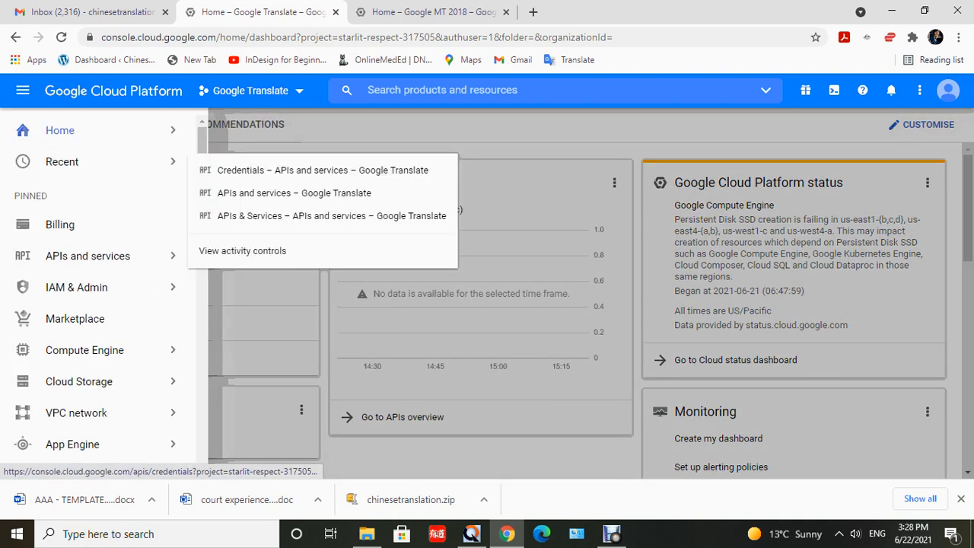
pyautogui.moveTo(147, 256)
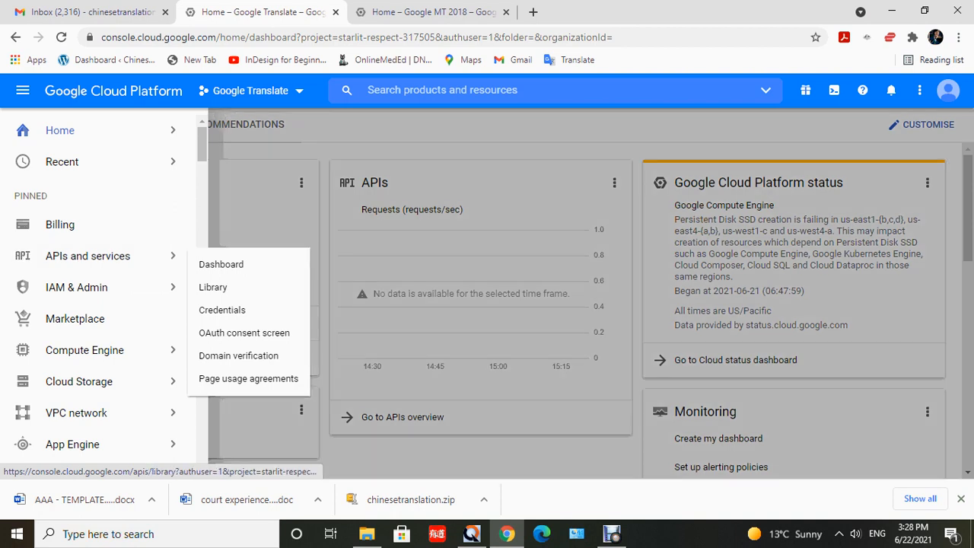
pyautogui.click(228, 287)
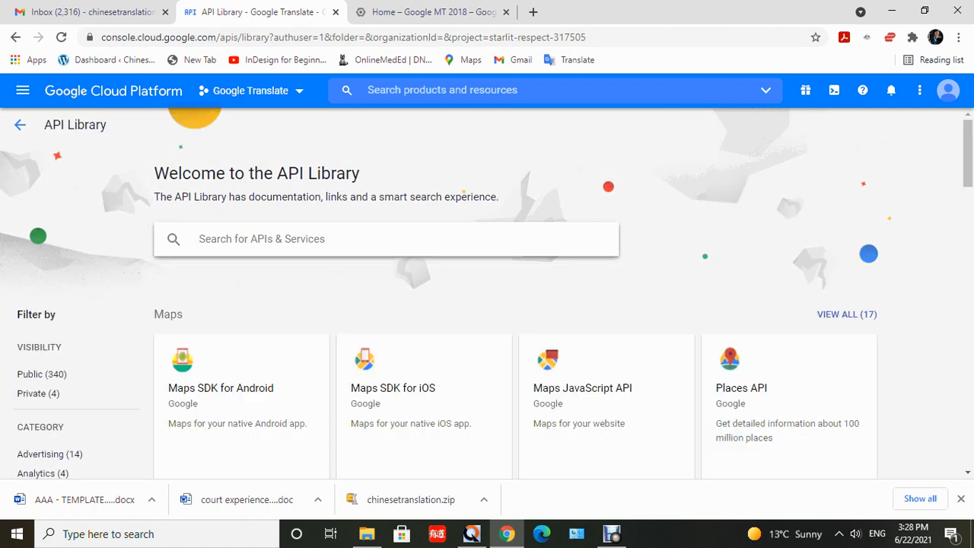
# Search the API Library for "cloud trans" and open the Cloud Translation API page.
pyautogui.write('cloud')
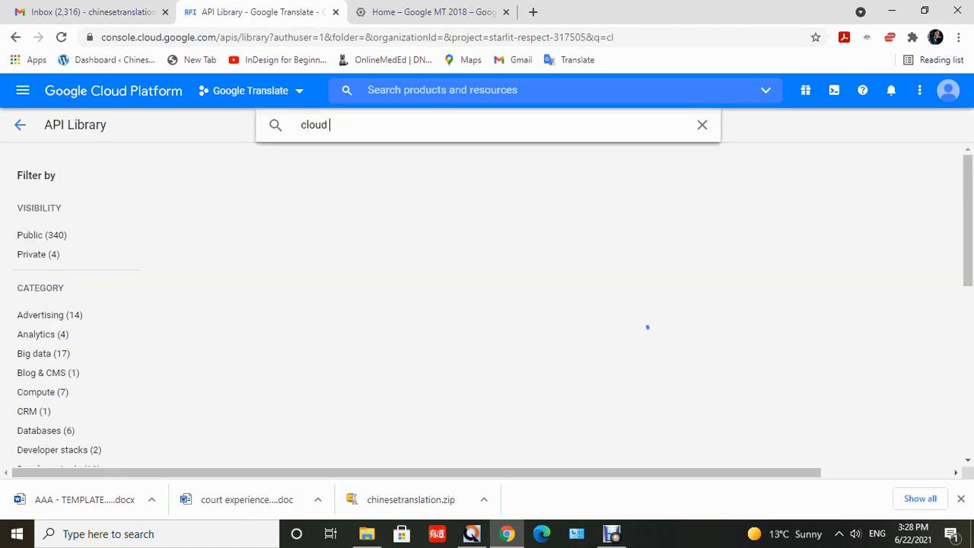
pyautogui.write(' tr')
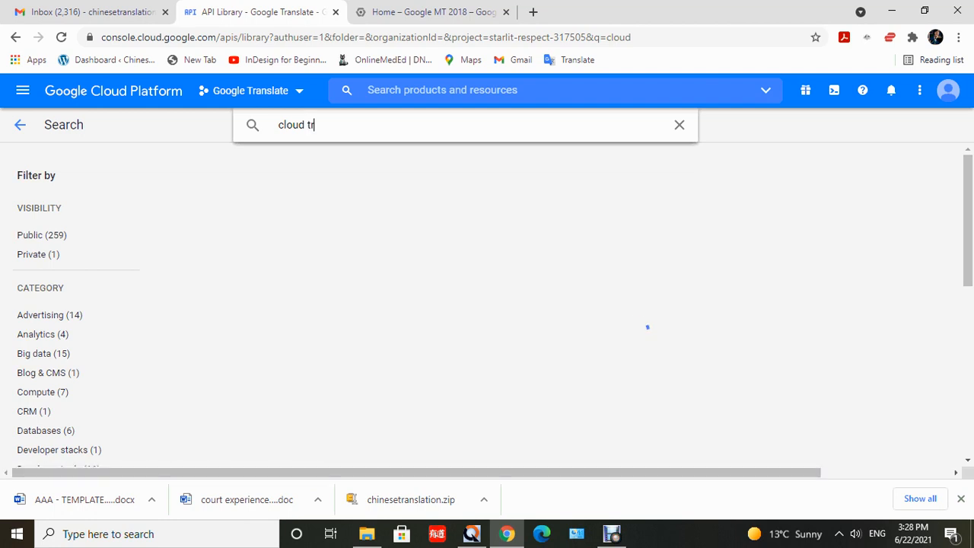
pyautogui.write('ans')
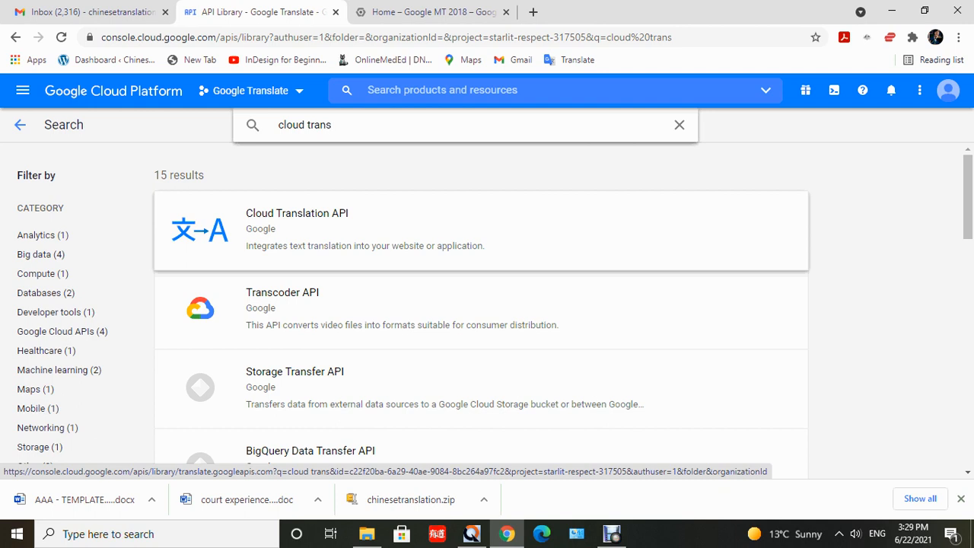
pyautogui.click(297, 220)
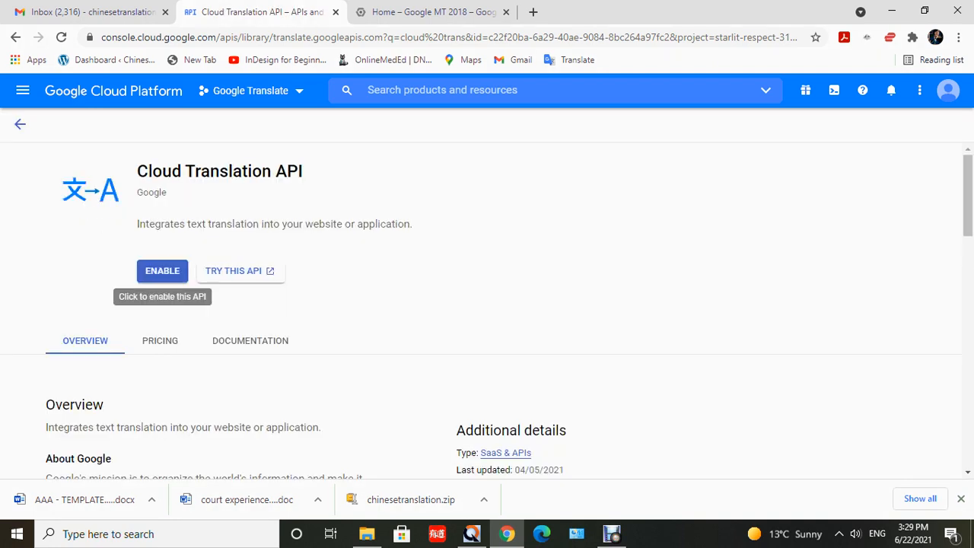
# Request enabling of the Cloud Translation API and begin creating its billing account, agreeing to the free trial terms of service.
pyautogui.click(162, 271)
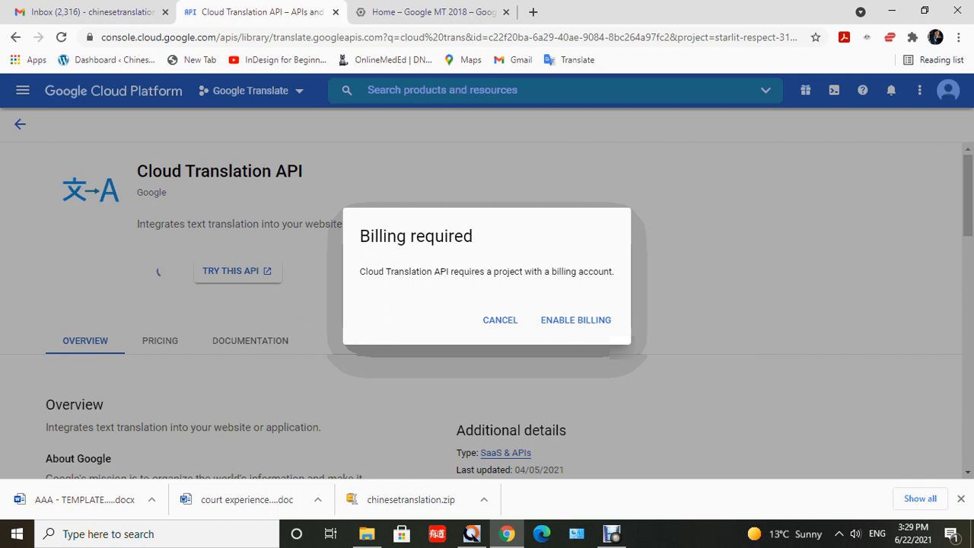
pyautogui.click(576, 320)
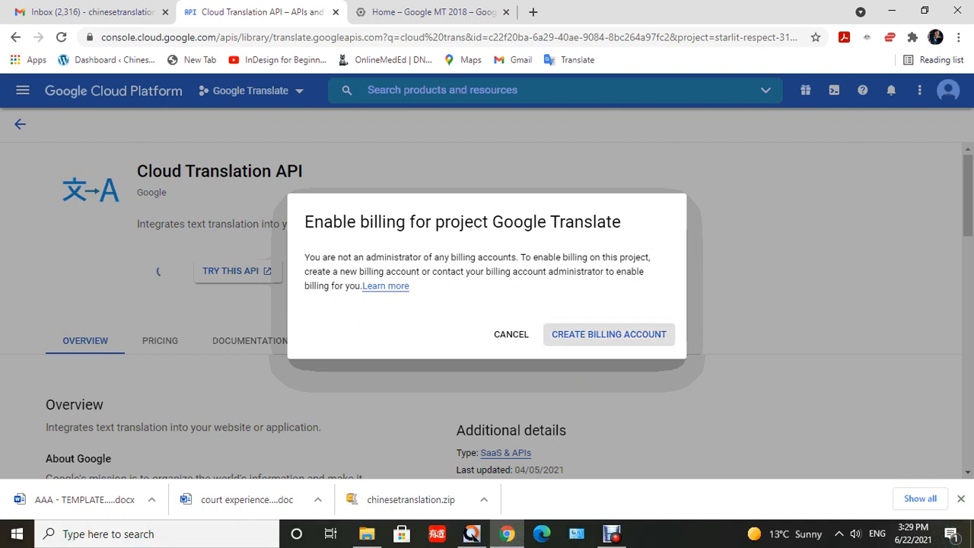
pyautogui.click(609, 334)
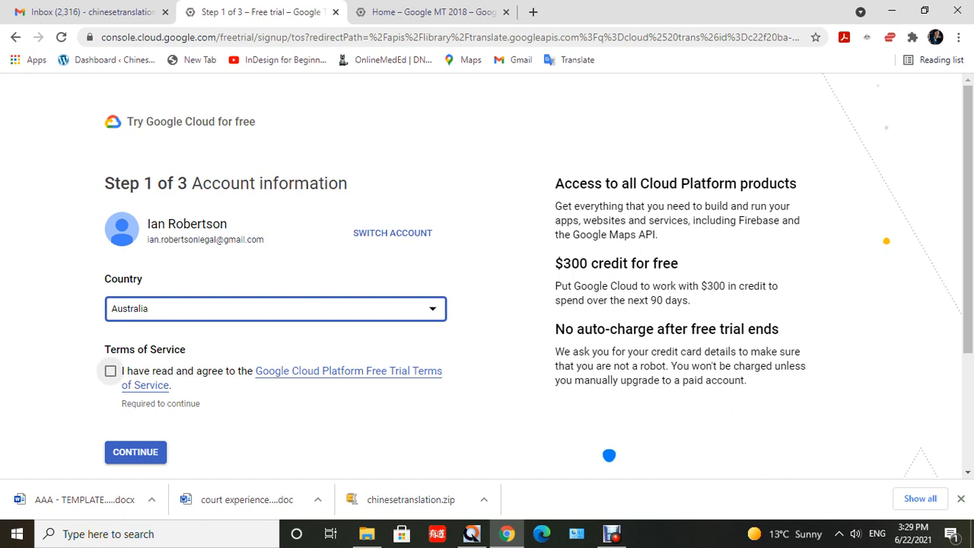
pyautogui.click(111, 371)
pyautogui.click(135, 452)
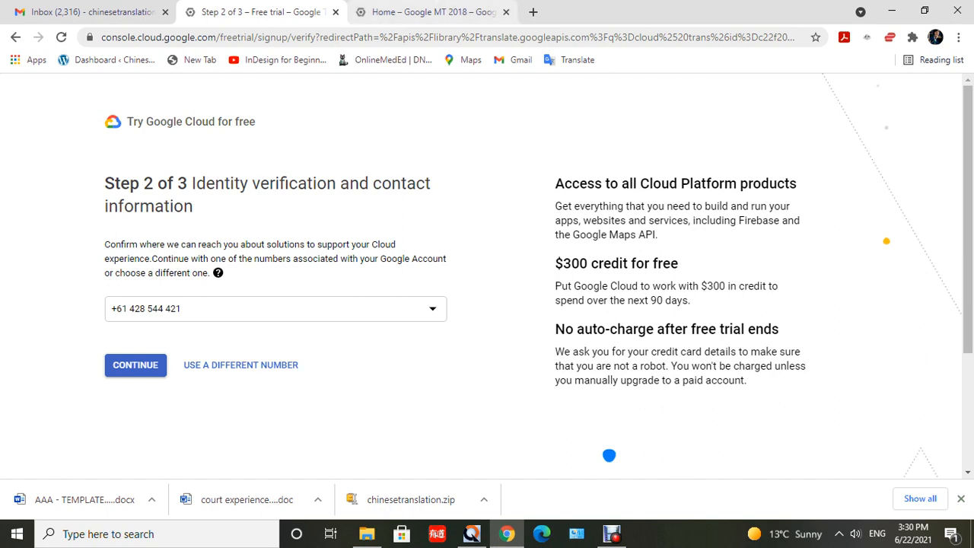
# Open the credentials of the Google MT 2018 project and copy the key of API key 1.
pyautogui.click(426, 11)
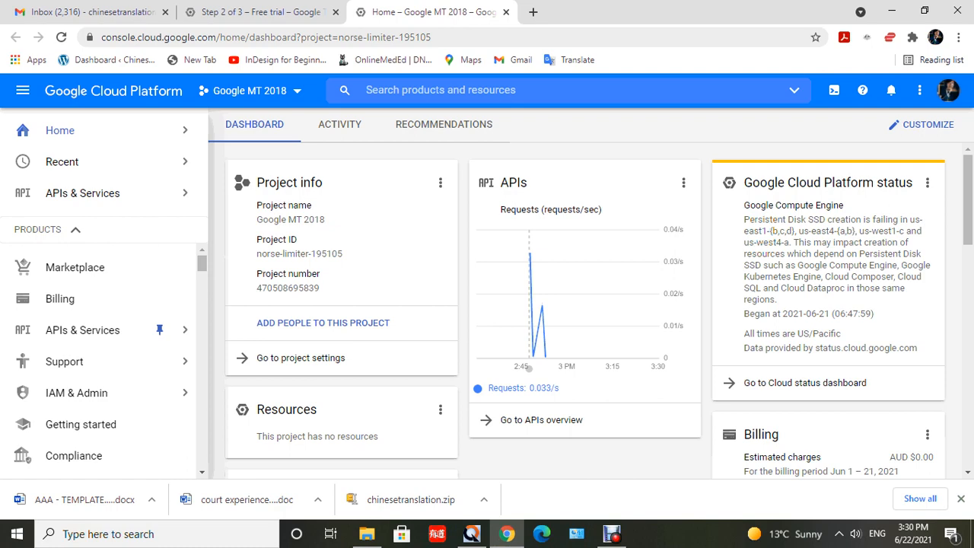
pyautogui.moveTo(114, 361)
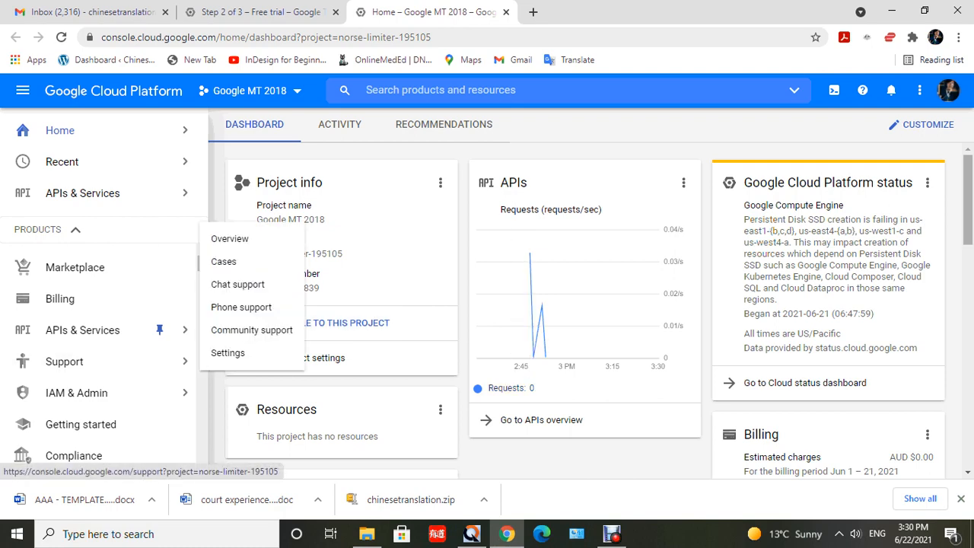
pyautogui.scroll(-2, 598, 312)
pyautogui.scroll(-2, 598, 312)
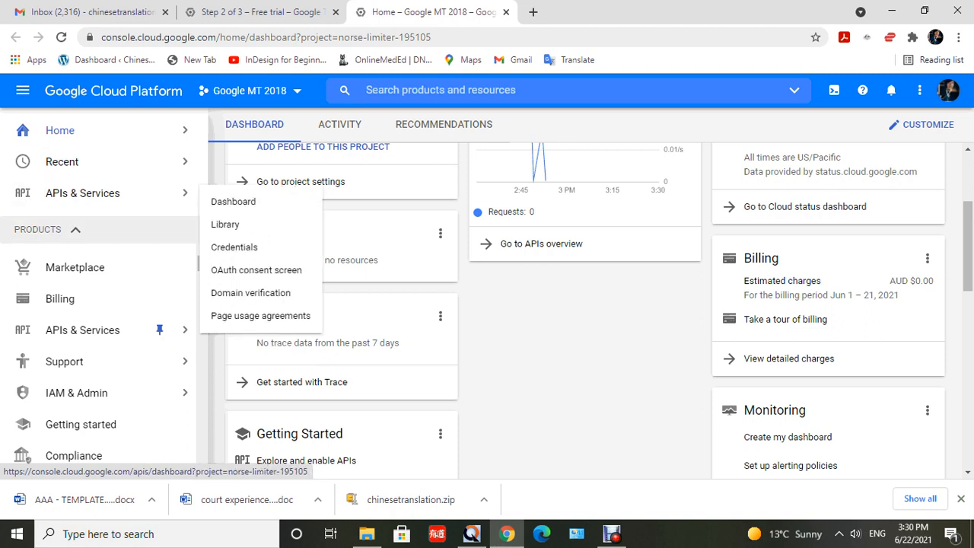
pyautogui.moveTo(114, 330)
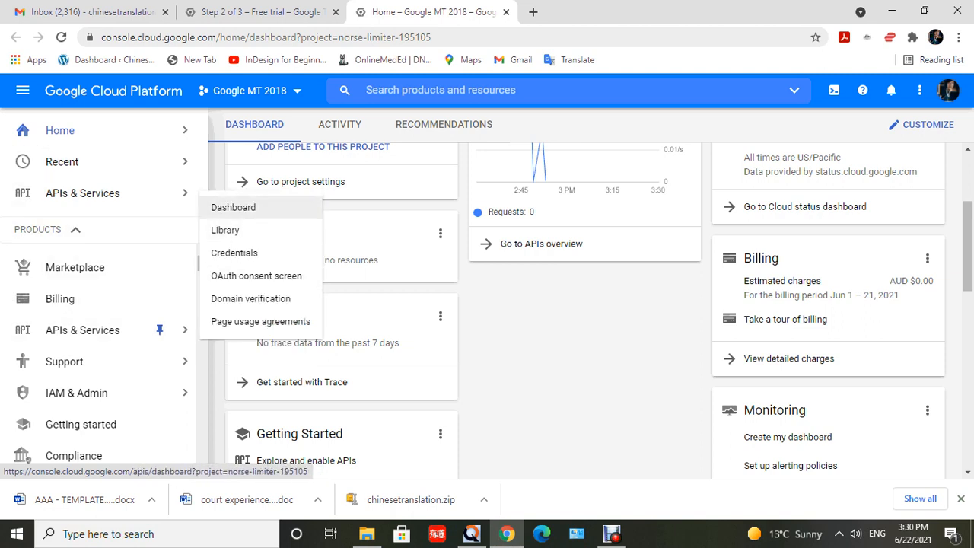
pyautogui.click(234, 253)
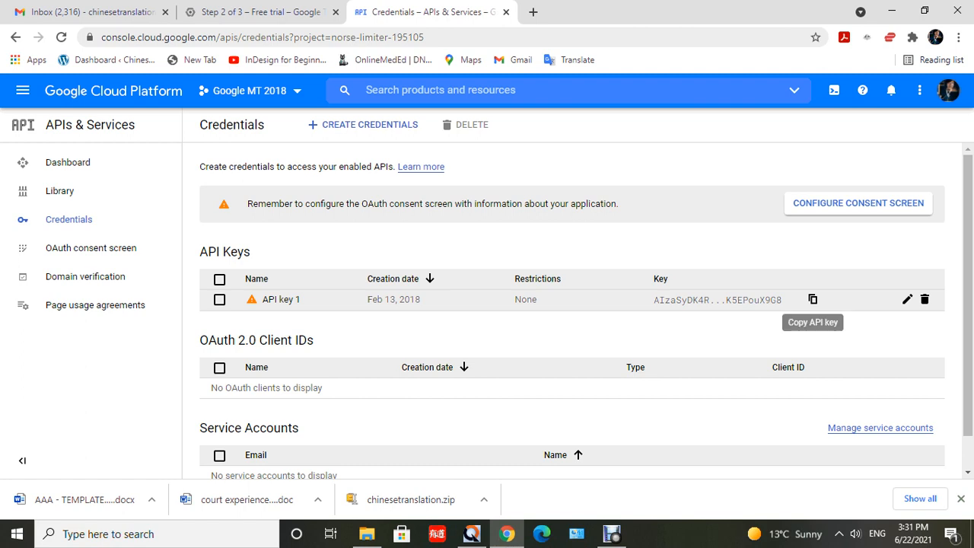
pyautogui.click(813, 299)
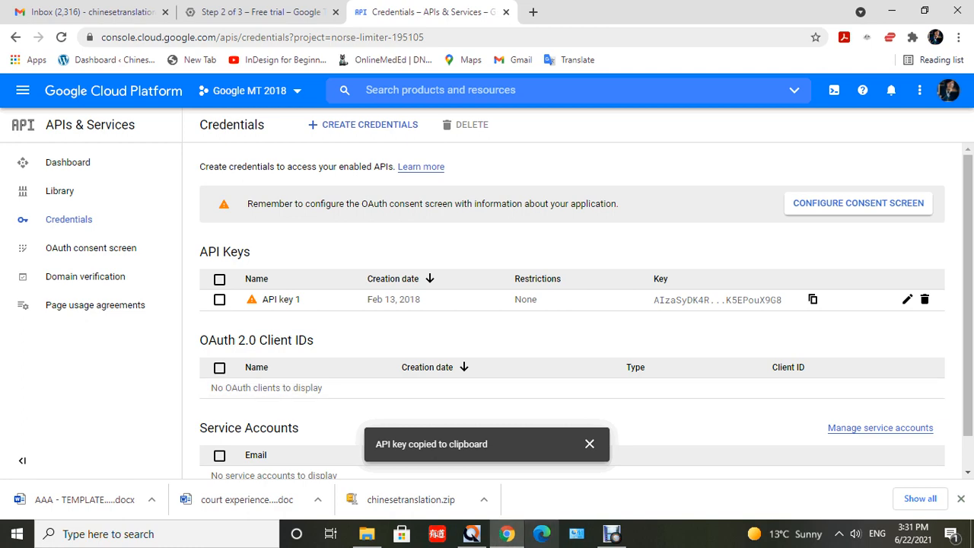
# Switch back to memoQ, reopen the GoogleMT plugin settings holding the API key, and accept both the plugin settings and the options.
pyautogui.click(472, 533)
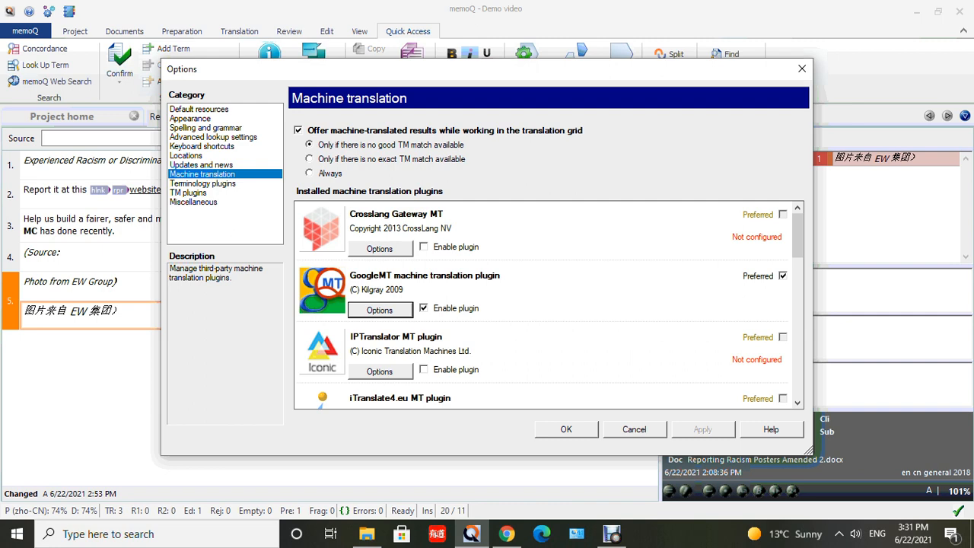
pyautogui.press('Return')
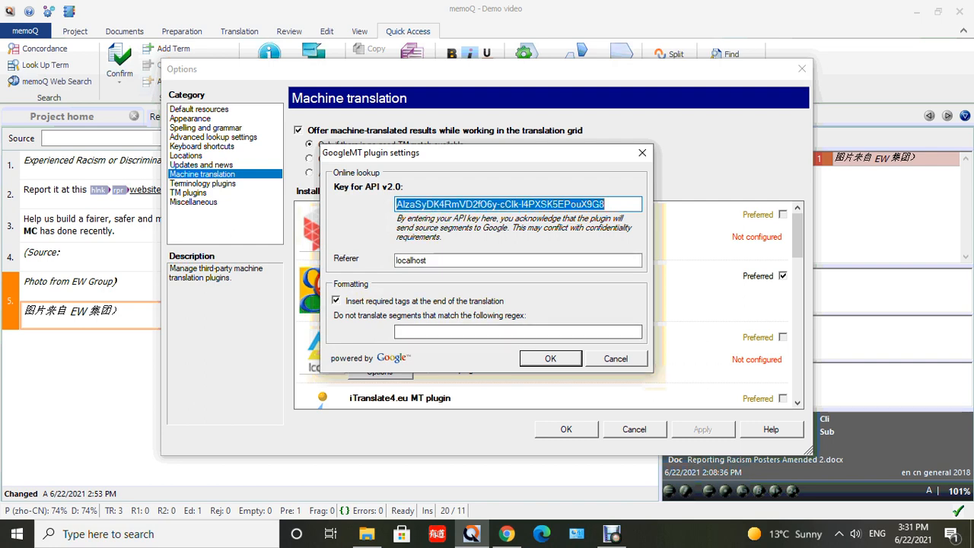
pyautogui.click(550, 359)
pyautogui.click(566, 429)
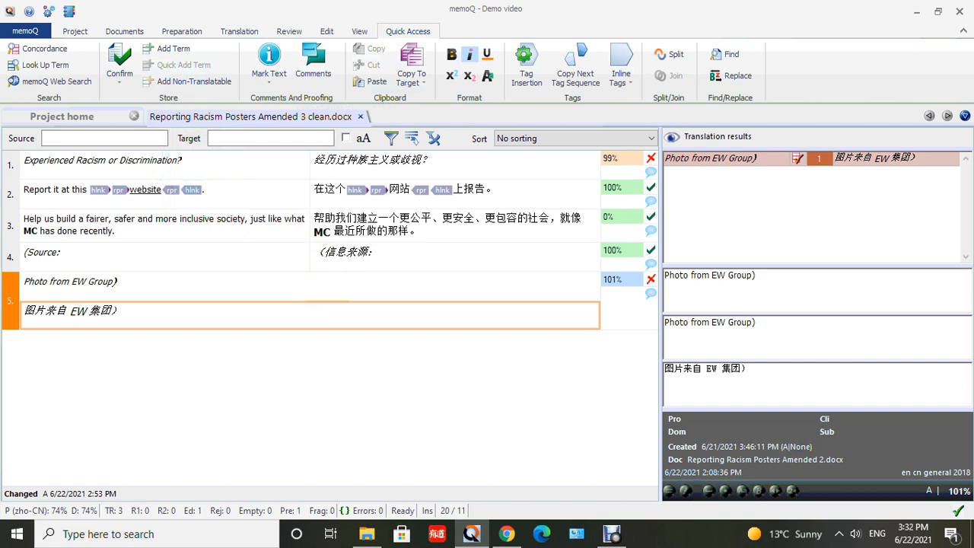
# Examine the translation results offered for segment 1 and the full list of matches for segment 3.
pyautogui.click(449, 162)
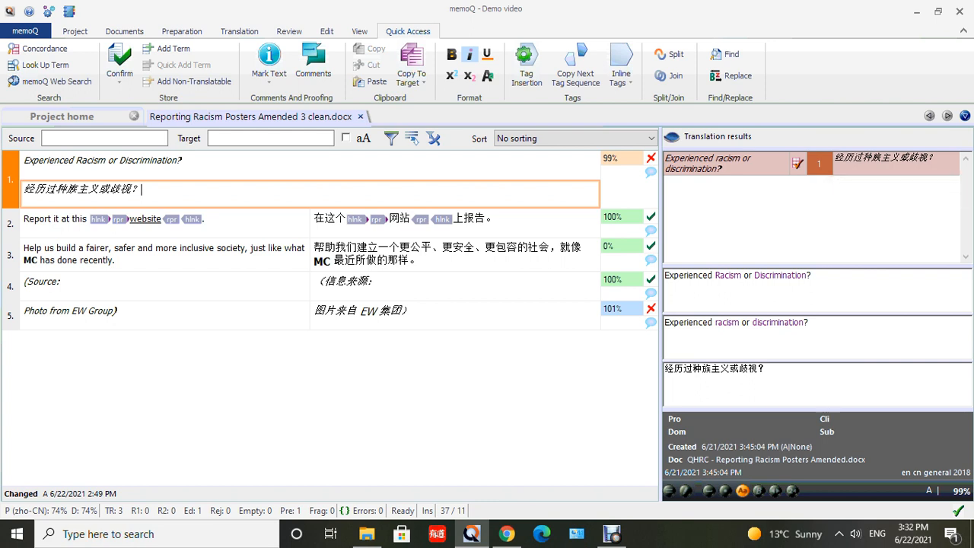
pyautogui.click(163, 260)
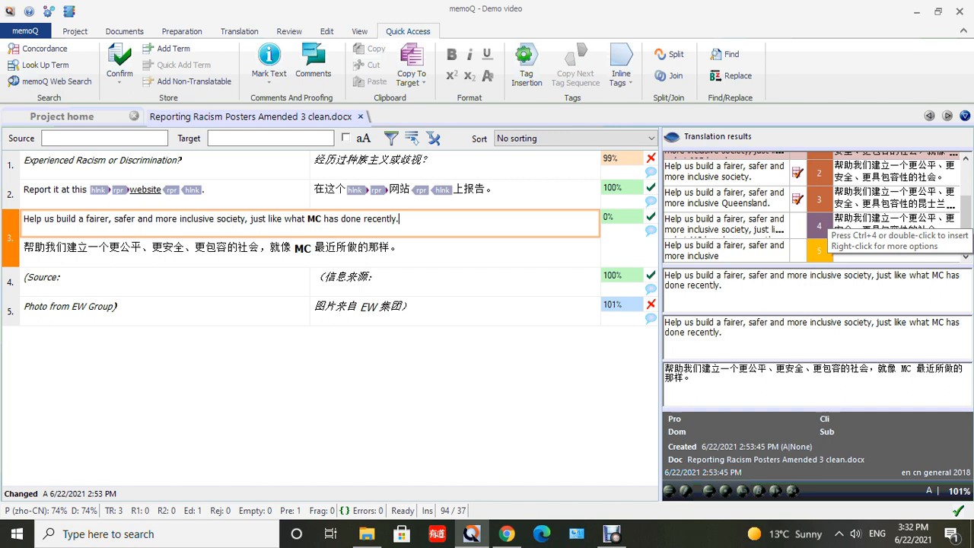
pyautogui.moveTo(965, 217); pyautogui.dragTo(965, 235)
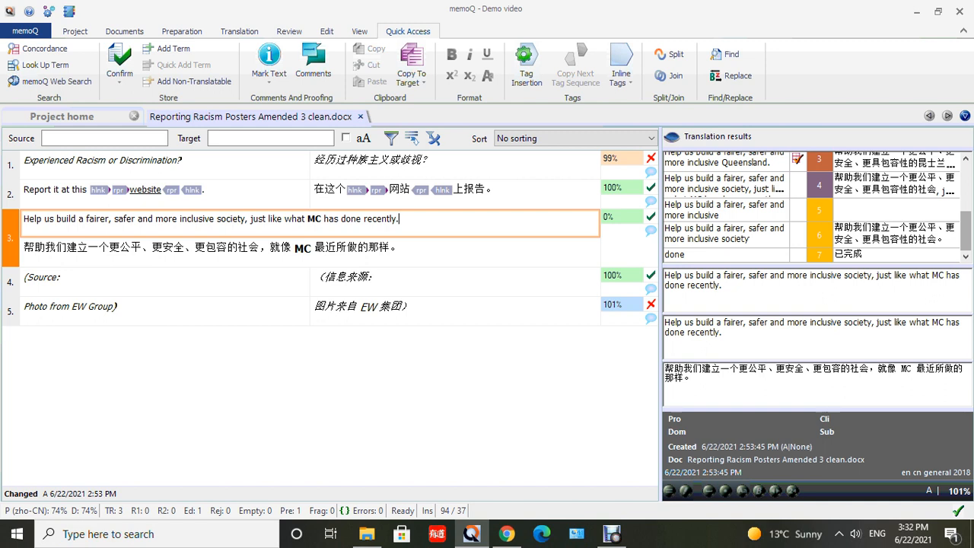
pyautogui.moveTo(966, 235); pyautogui.dragTo(966, 185)
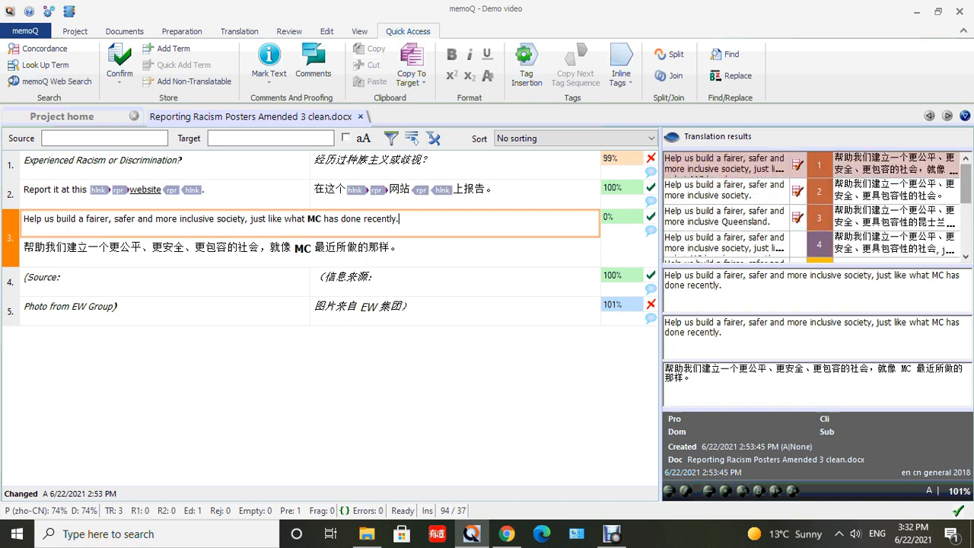
# Open the source text of segment 1 for editing.
pyautogui.click(184, 160)
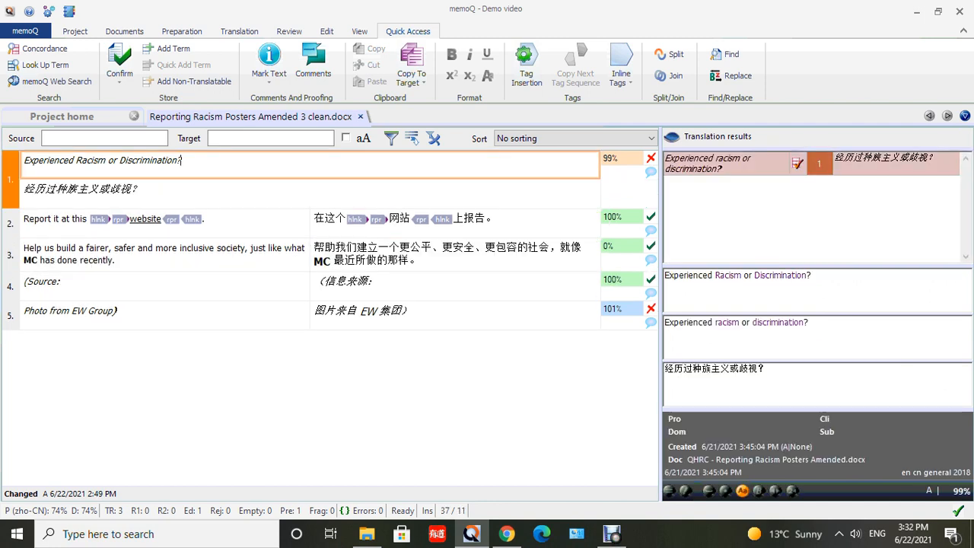
pyautogui.rightClick(186, 161)
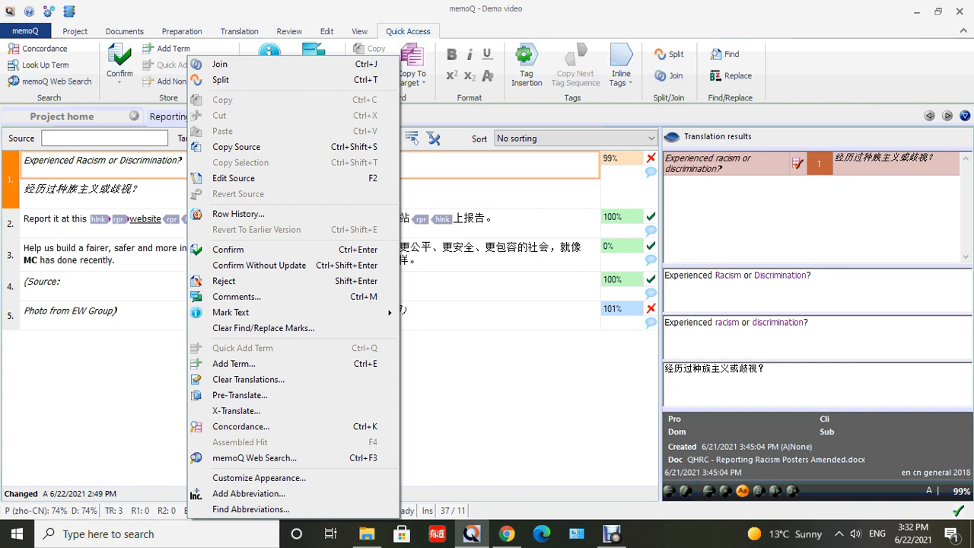
pyautogui.click(167, 160)
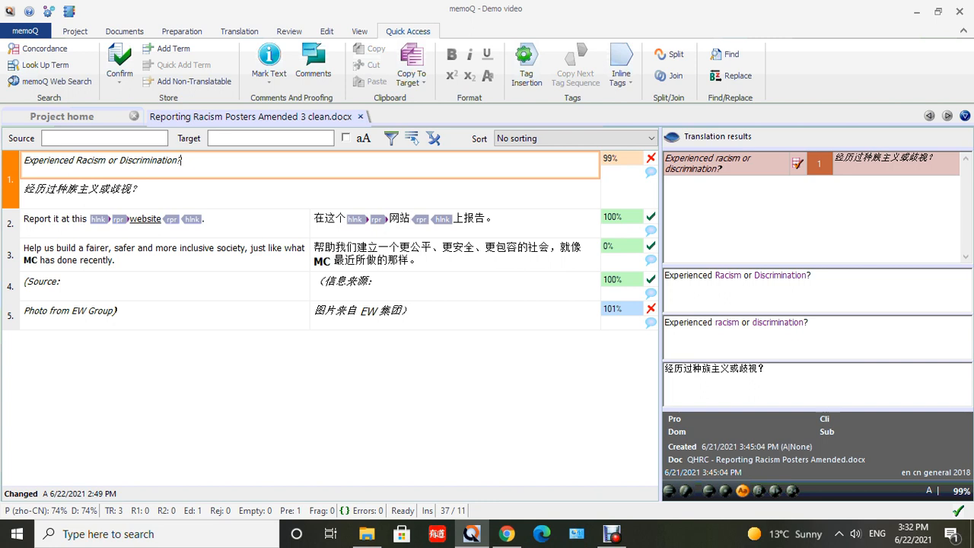
pyautogui.rightClick(195, 161)
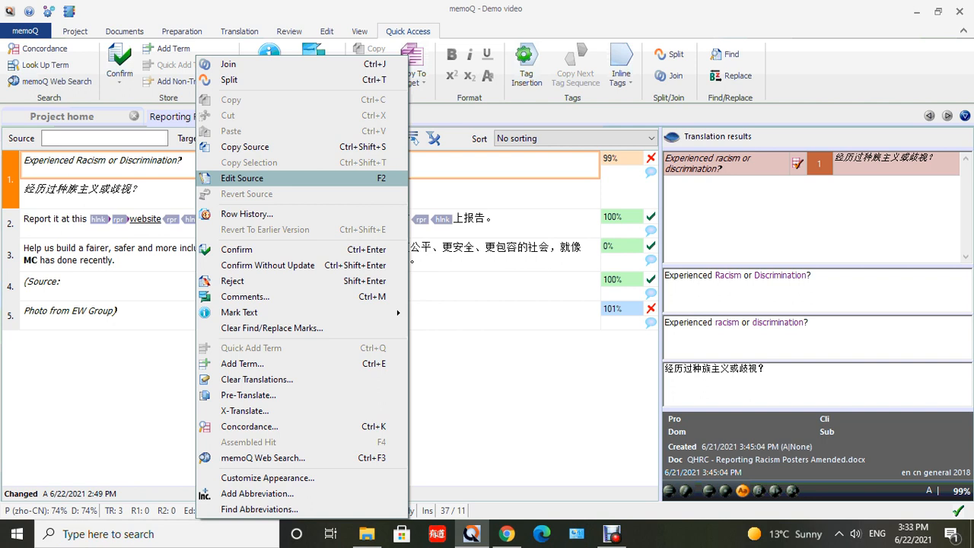
pyautogui.press('Return')
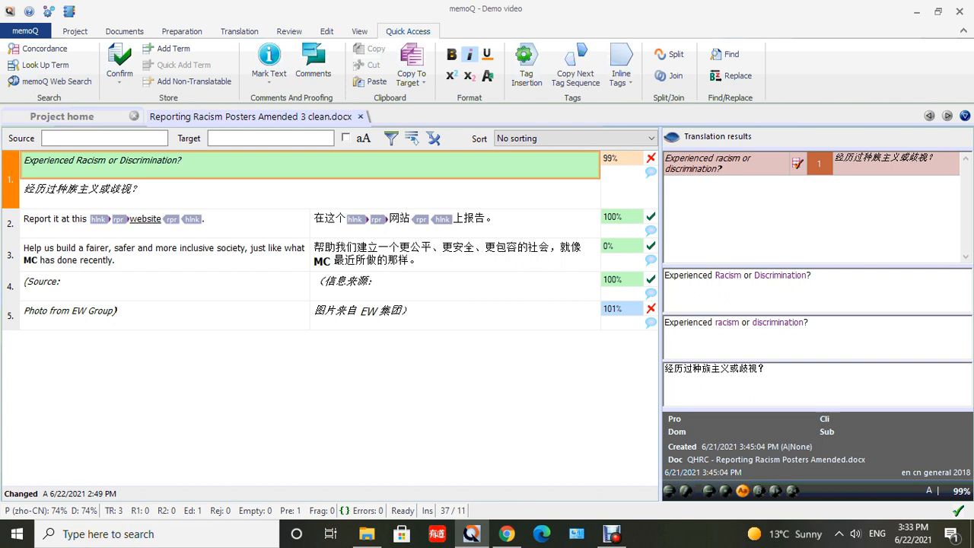
pyautogui.write('Have you q')
pyautogui.write('on')
pyautogui.press('BackSpace')
pyautogui.press('BackSpace')
pyautogui.press('BackSpace')
pyautogui.press('BackSpace')
pyautogui.press('BackSpace')
pyautogui.press('BackSpace')
pyautogui.press('BackSpace')
pyautogui.press('BackSpace')
pyautogui.press('BackSpace')
pyautogui.press('BackSpace')
pyautogui.press('BackSpace')
pyautogui.press('BackSpace')
# Append "Can you do anything about it?" to the source text of segment 1 and finish editing the source.
pyautogui.write('Can you do anything about')
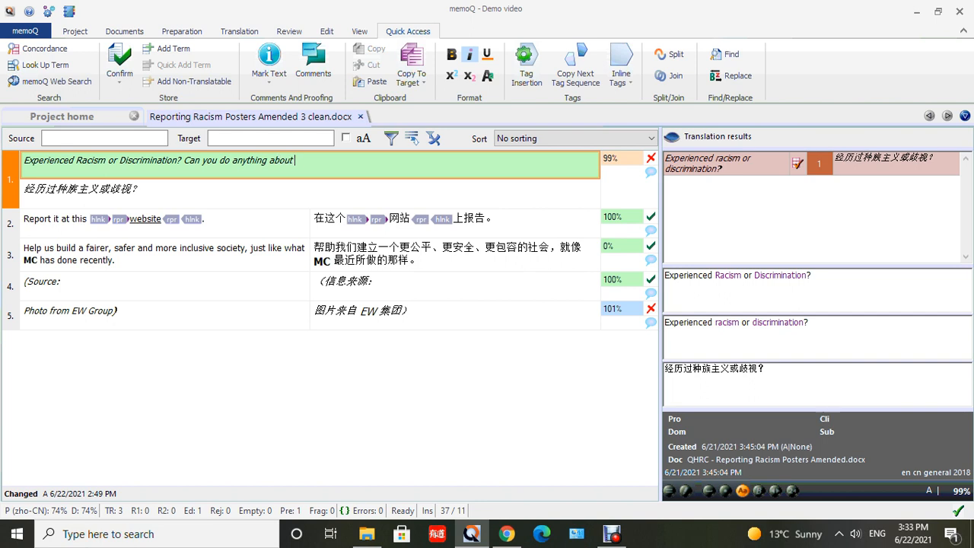
pyautogui.write(' it?')
pyautogui.click(143, 190)
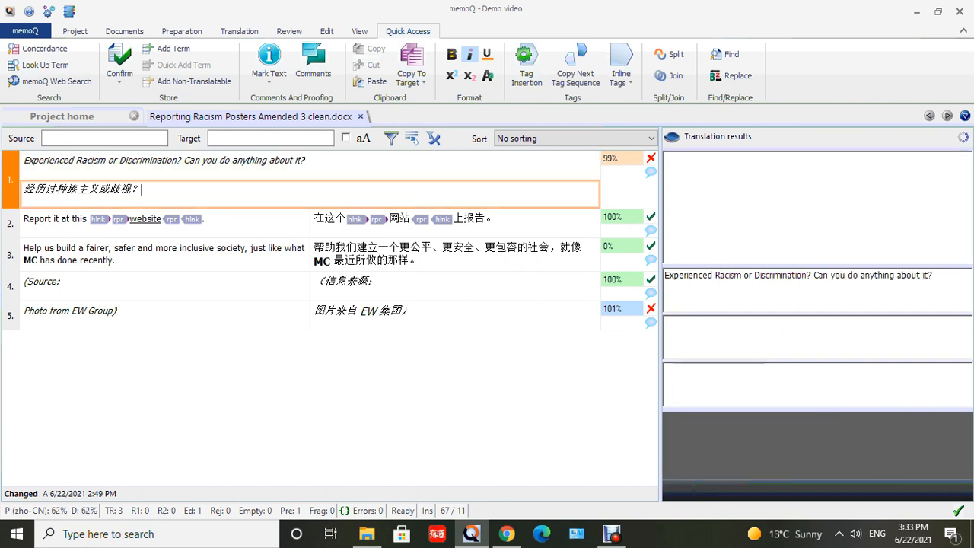
# Compare the fragment-assembled match with the GoogleMT match for segment 1, and insert the GoogleMT match as its target text.
pyautogui.click(232, 160)
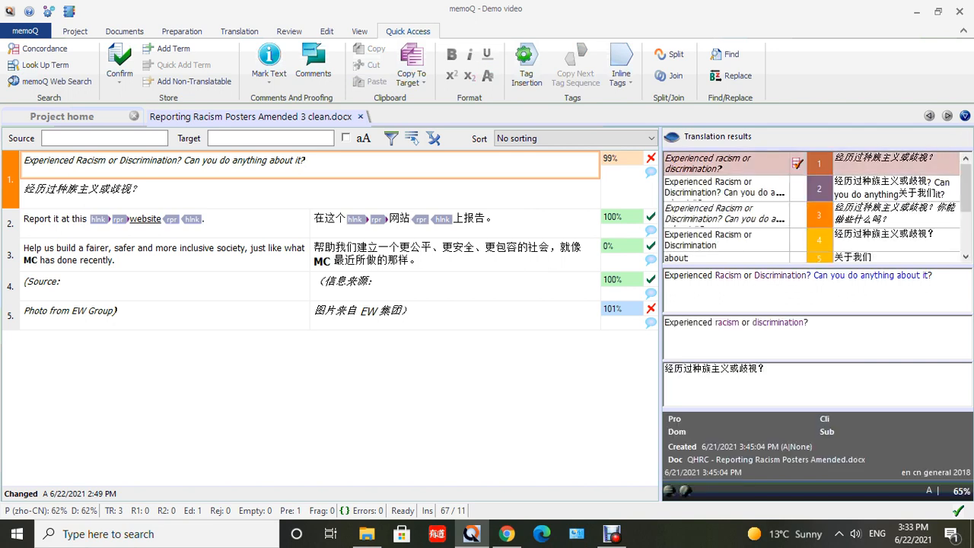
pyautogui.click(143, 189)
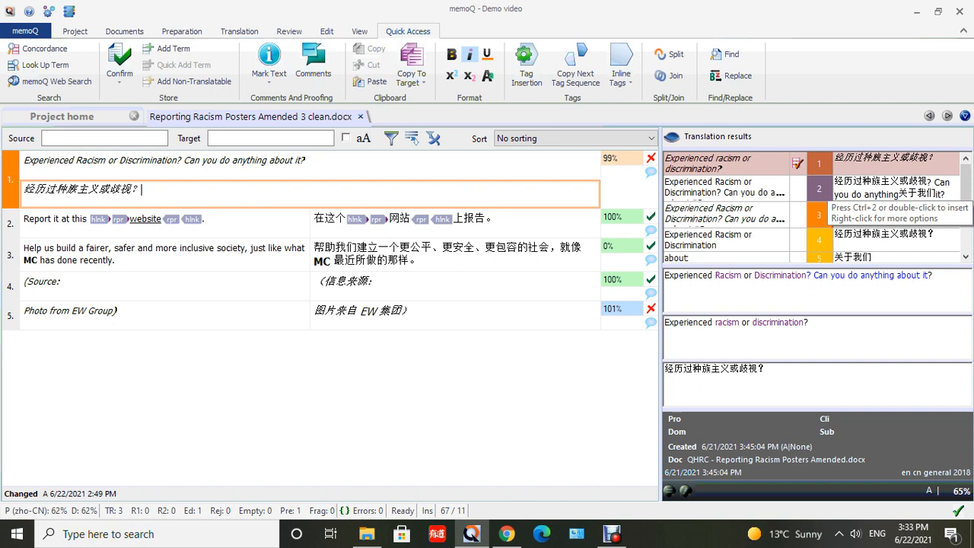
pyautogui.click(827, 188)
pyautogui.click(826, 213)
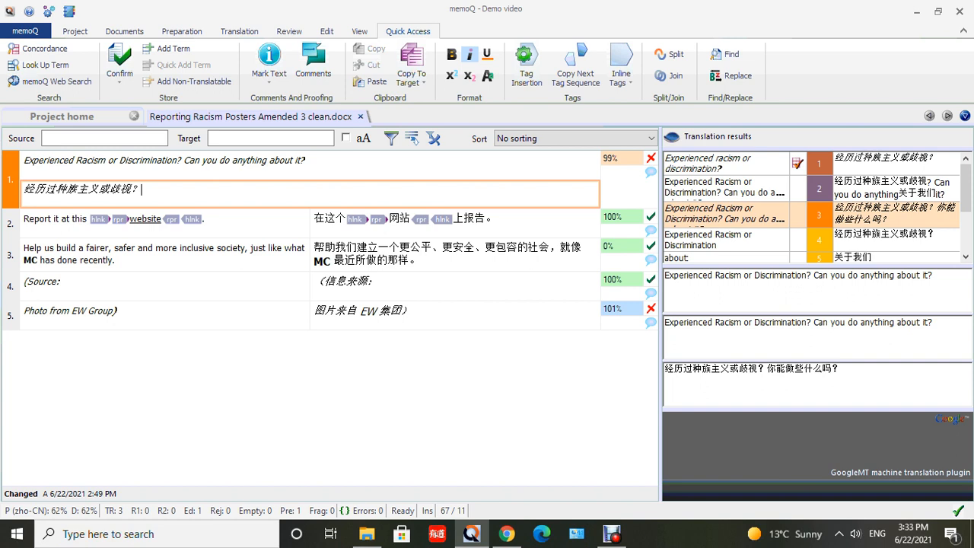
pyautogui.moveTo(966, 189); pyautogui.dragTo(965, 229)
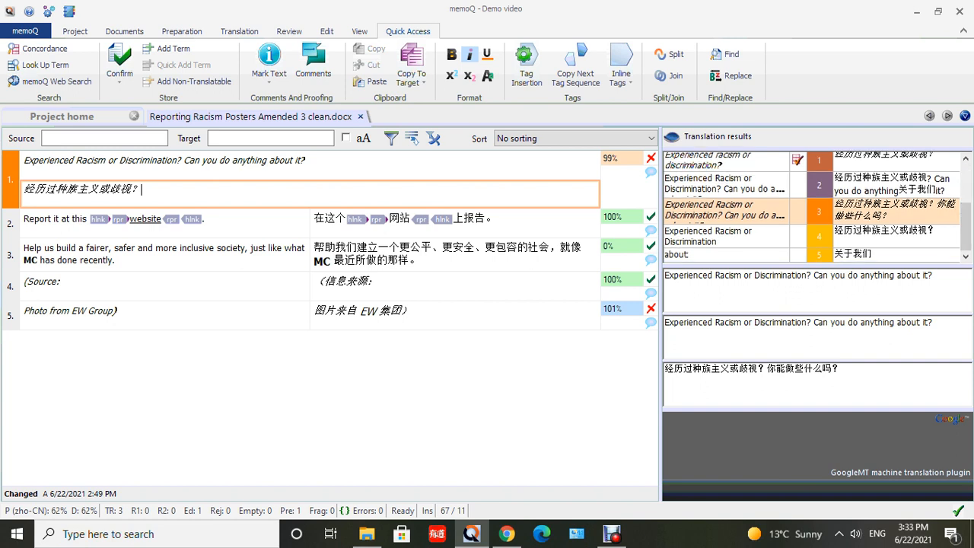
pyautogui.click(827, 181)
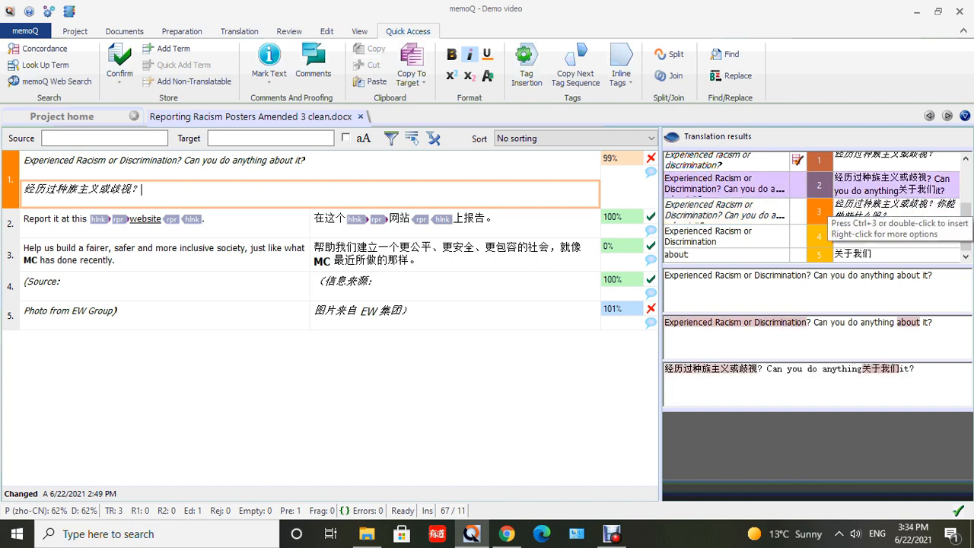
pyautogui.click(827, 210)
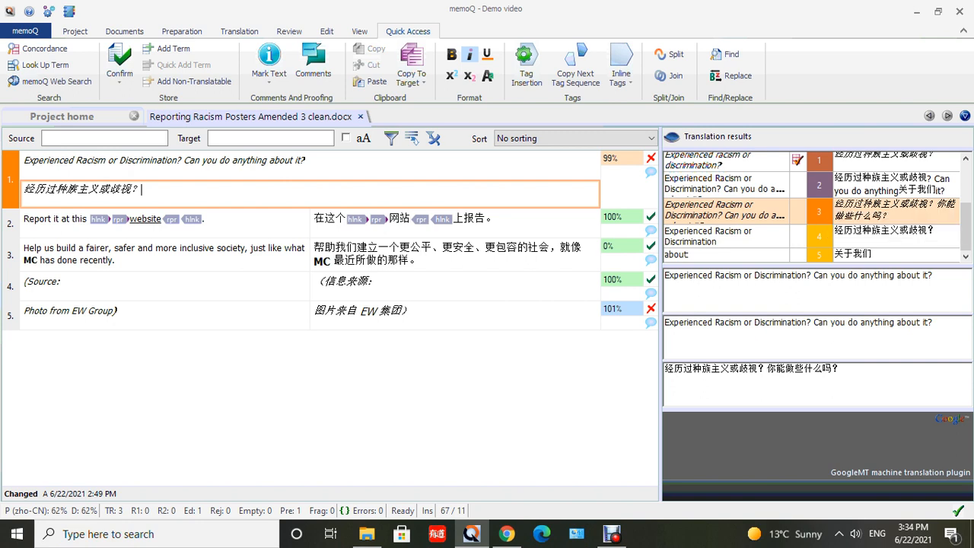
pyautogui.hotkey('ctrl', '3')
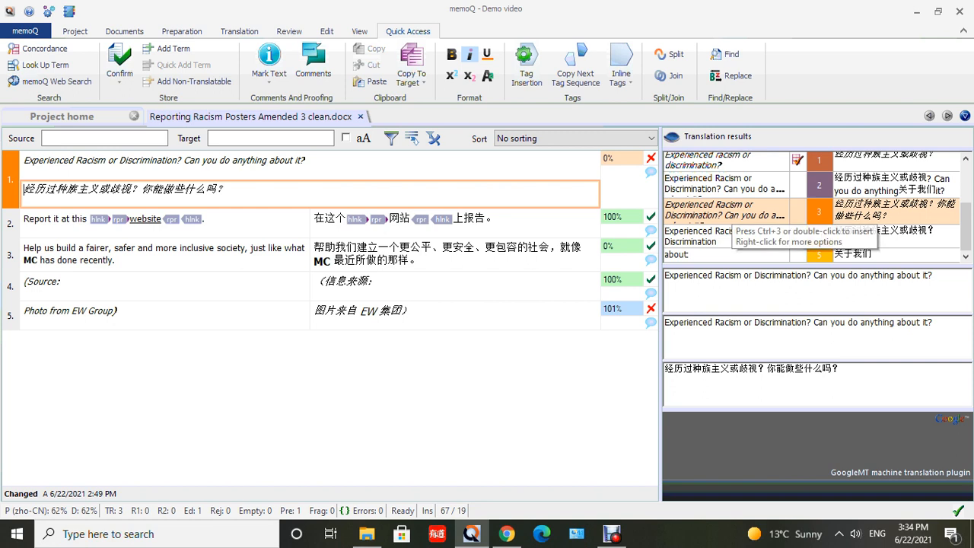
# Review the fragment-assembled match again against the GoogleMT match for segment 1.
pyautogui.click(685, 184)
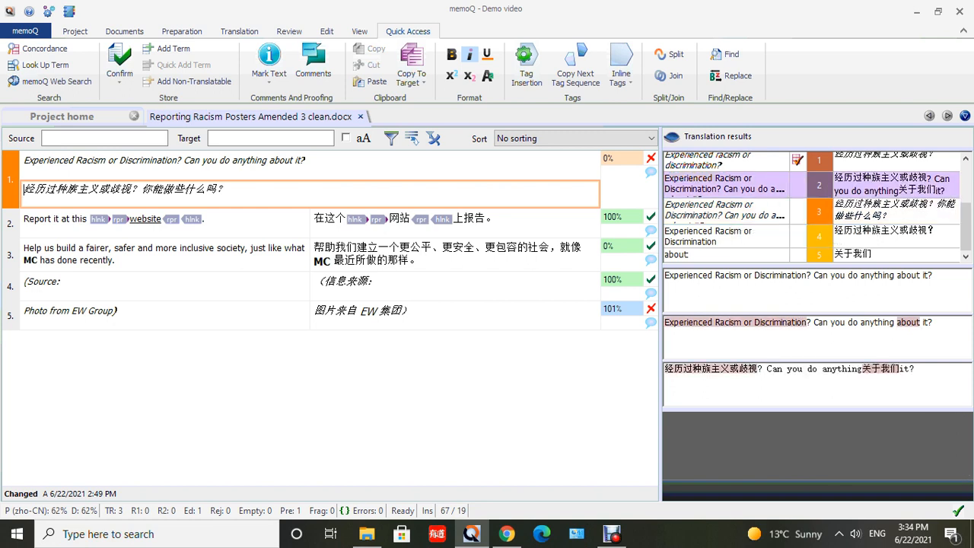
pyautogui.click(723, 210)
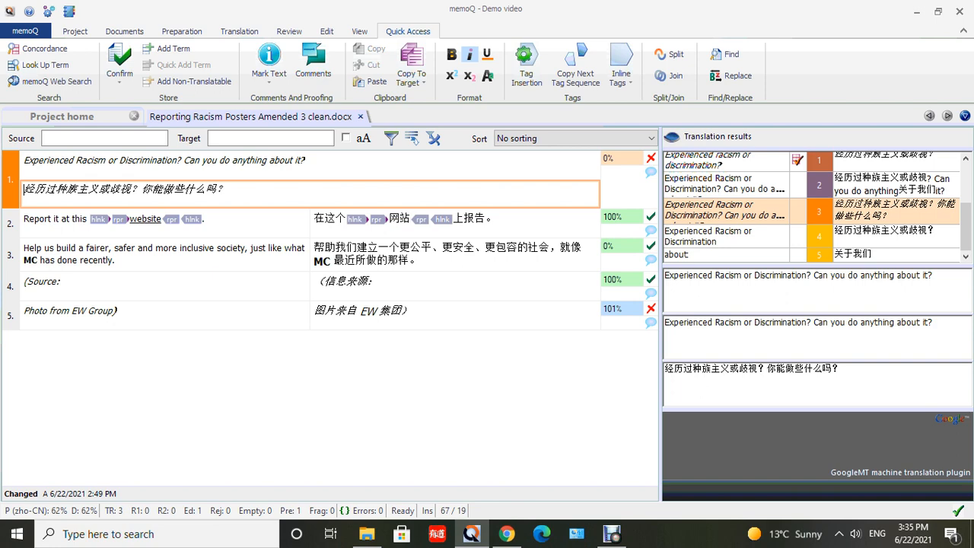
pyautogui.click(612, 534)
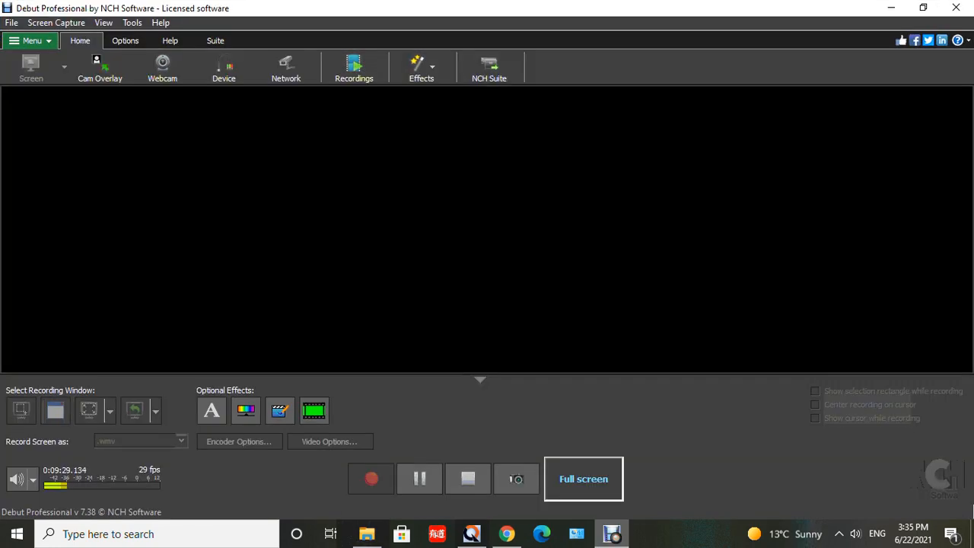